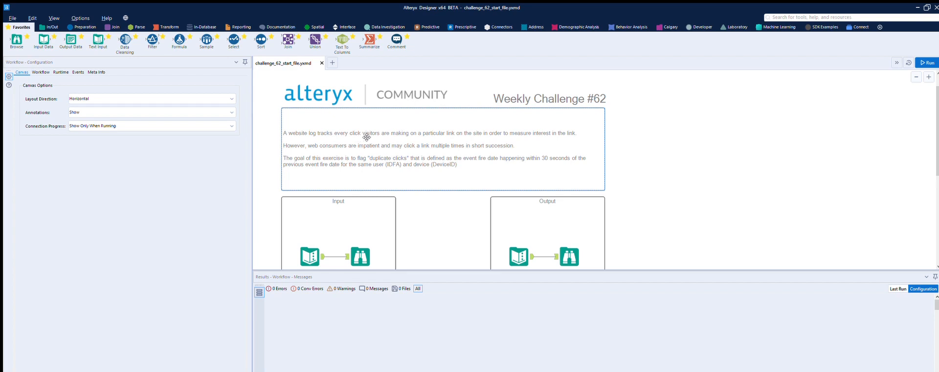
# Examine the Input container's Text Input records and its field metadata, especially the types of the date fields
pyautogui.scroll(-1, 364, 135)
pyautogui.click(321, 206)
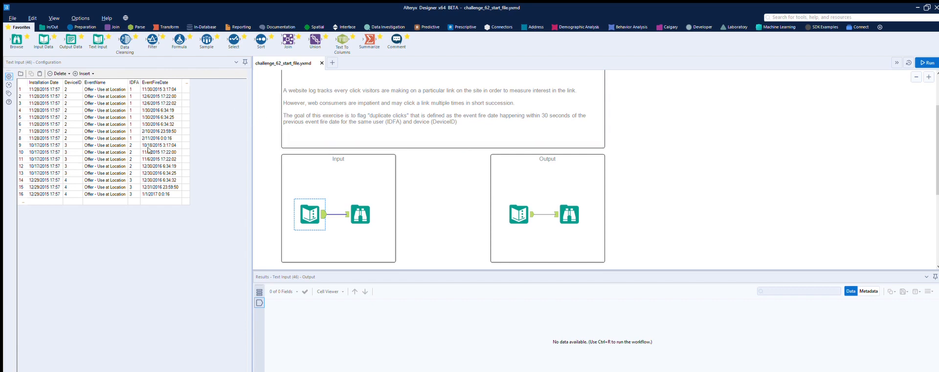
pyautogui.scroll(-1, 404, 203)
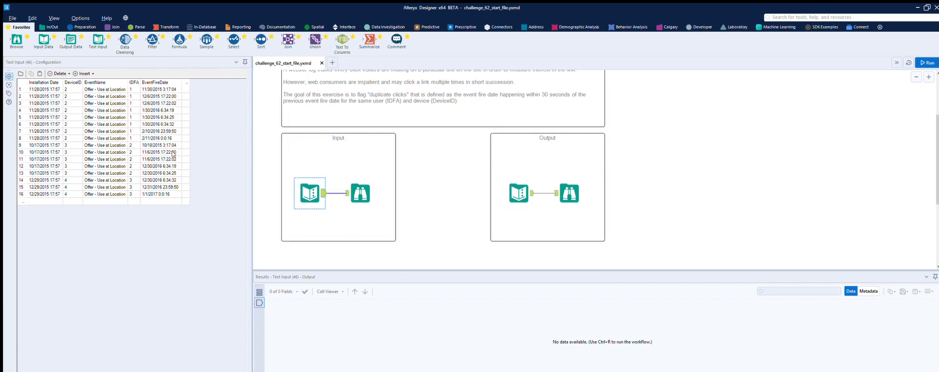
pyautogui.click(167, 146)
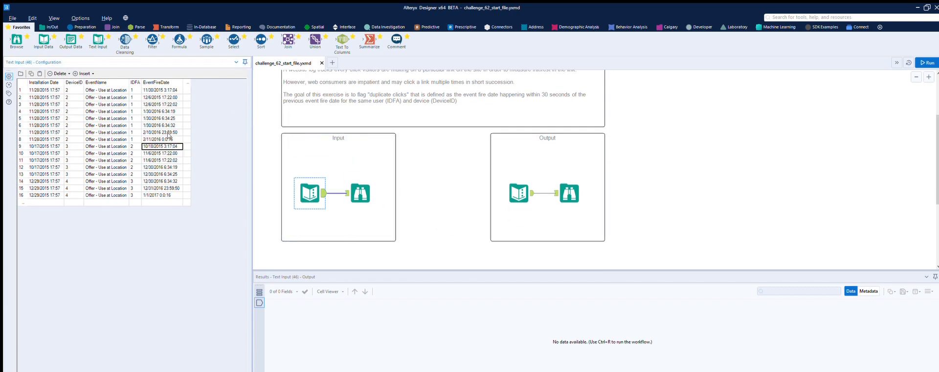
pyautogui.click(869, 290)
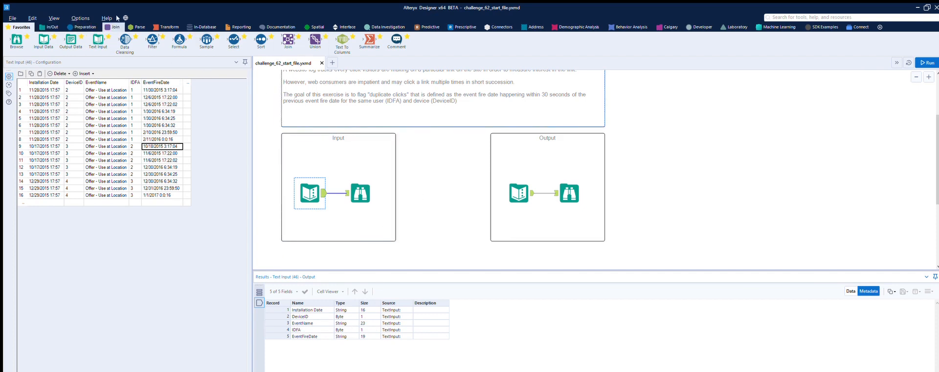
# Add a DateTime tool fed by the Input container's Text Input, with the incoming string format set to MM/dd/yyyy hh:mm:ss
pyautogui.click(137, 27)
pyautogui.moveTo(17, 39); pyautogui.dragTo(424, 250)
pyautogui.moveTo(323, 193); pyautogui.dragTo(409, 249)
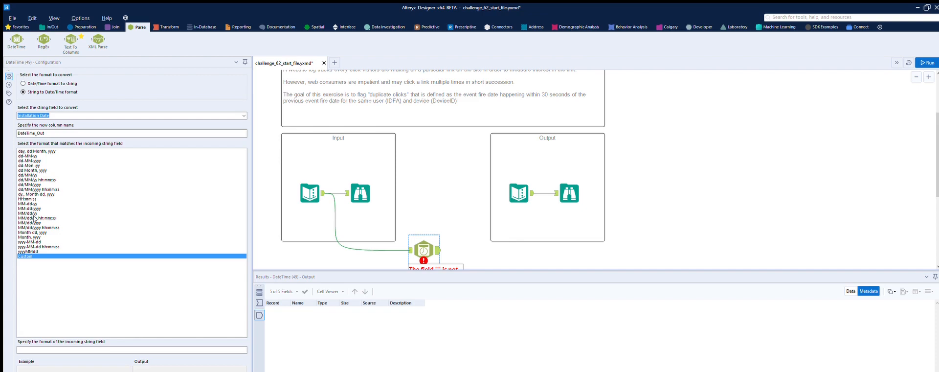
pyautogui.click(34, 227)
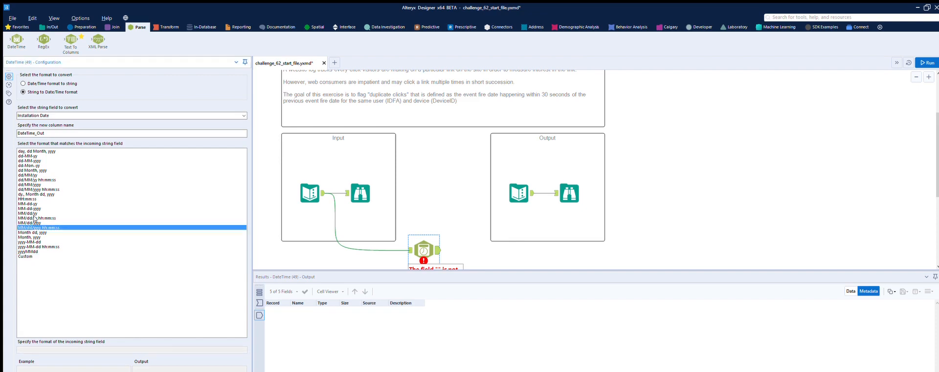
# Check the raw dates in the Text Input, and run the workflow to preview the DateTime tool's output
pyautogui.click(322, 181)
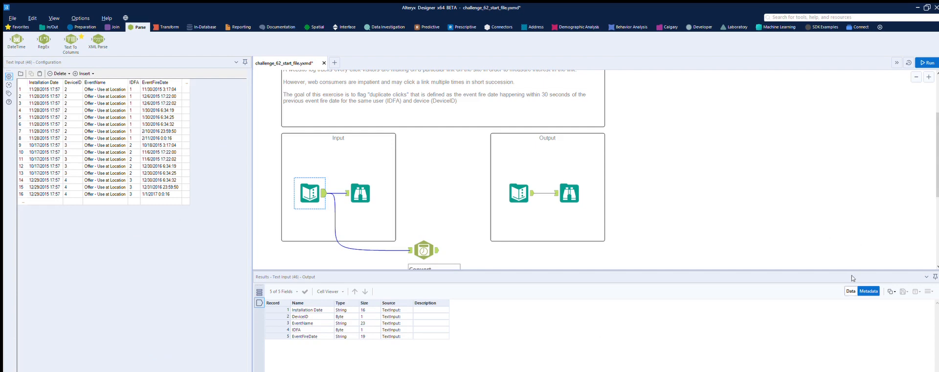
pyautogui.click(851, 291)
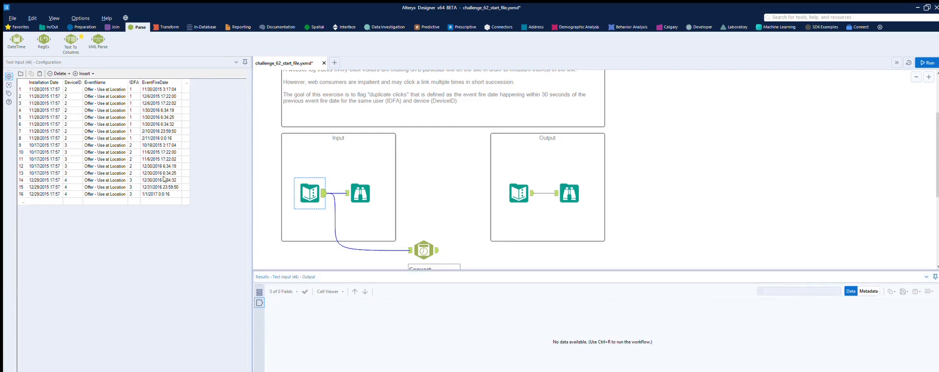
pyautogui.click(424, 250)
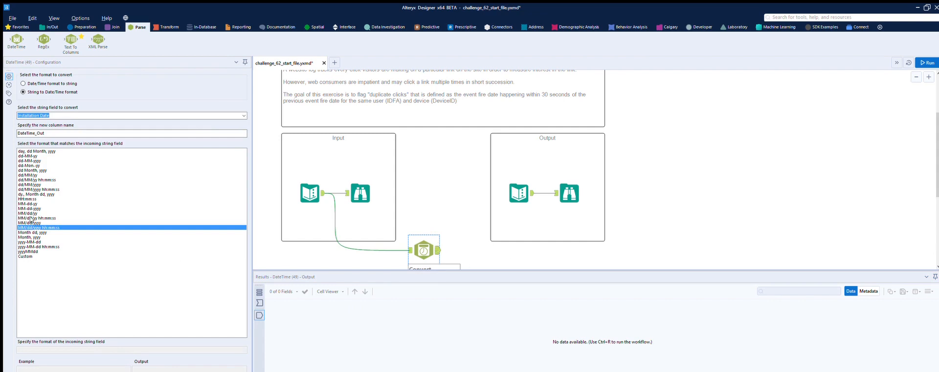
pyautogui.click(919, 62)
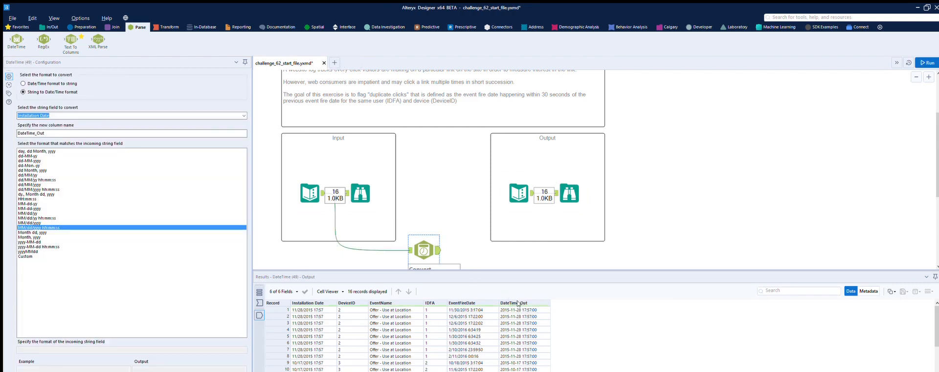
# Set the DateTime tool's string field to convert to EventFireDate and rerun the workflow
pyautogui.click(433, 241)
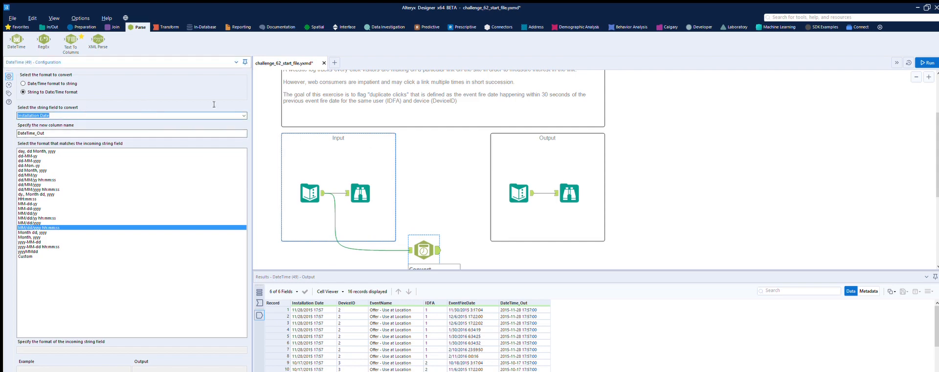
pyautogui.click(243, 114)
pyautogui.click(157, 126)
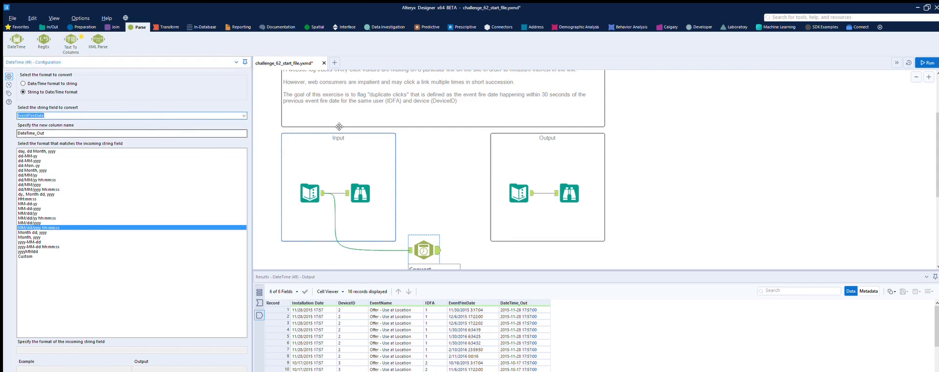
pyautogui.click(927, 63)
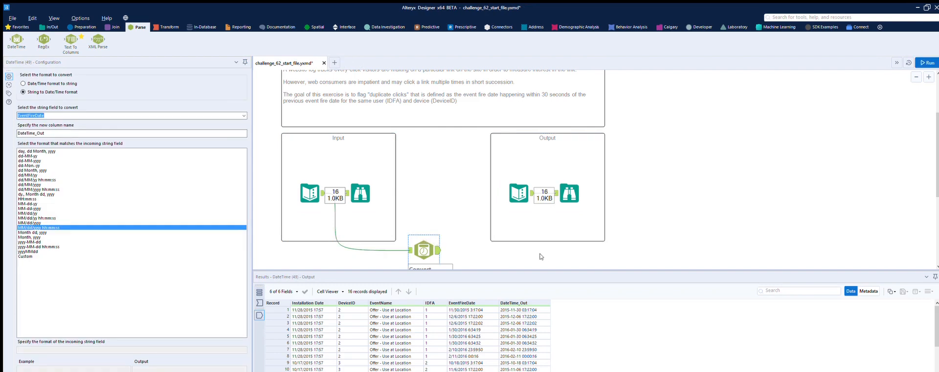
pyautogui.scroll(-2, 536, 311)
pyautogui.scroll(-2, 508, 211)
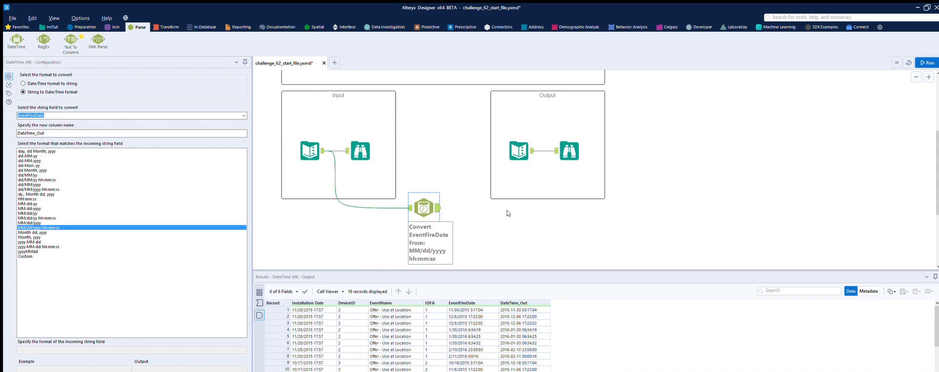
pyautogui.scroll(1, 520, 231)
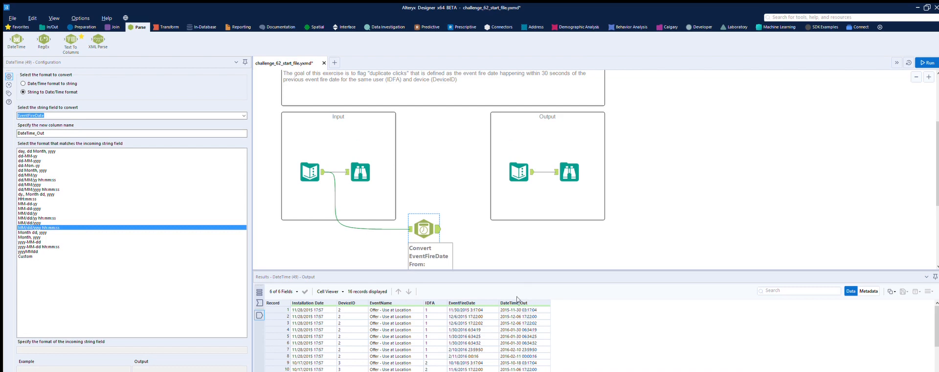
# Add a Multi-Row Formula tool after the DateTime tool, with a new field named Diff grouped by IDFA
pyautogui.click(84, 27)
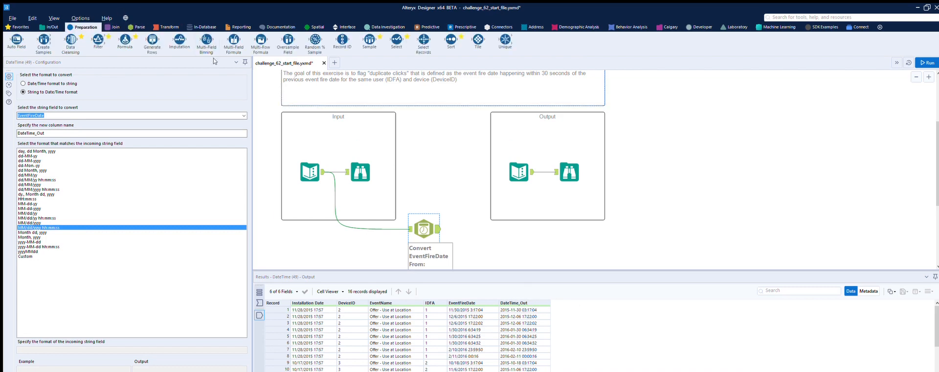
pyautogui.moveTo(260, 38); pyautogui.dragTo(481, 228)
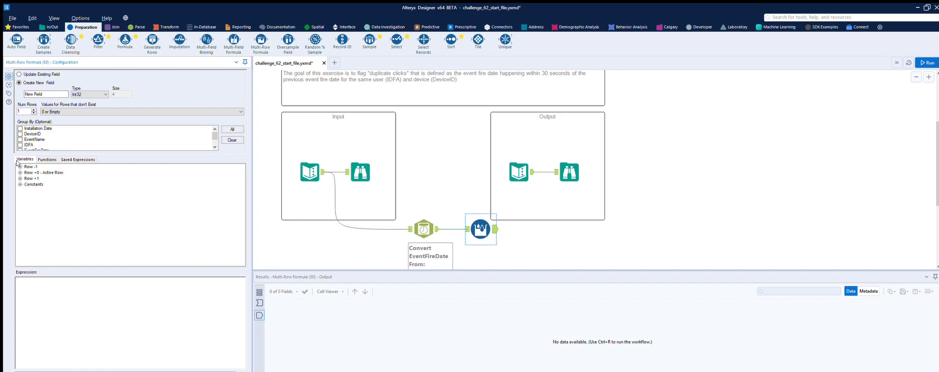
pyautogui.click(49, 94)
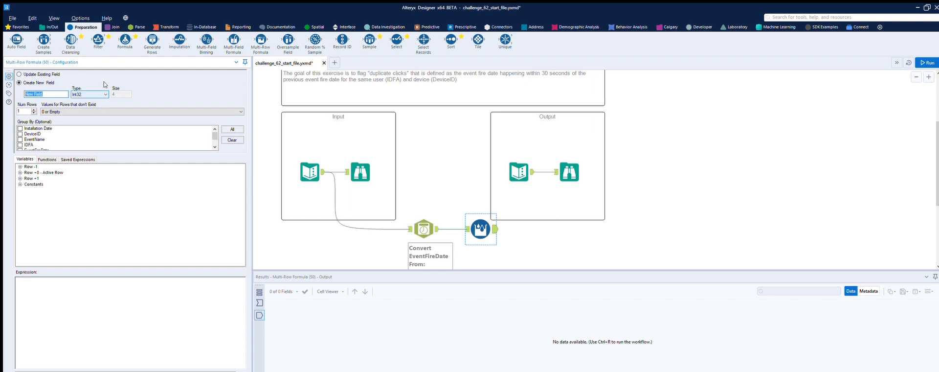
pyautogui.write('Diff')
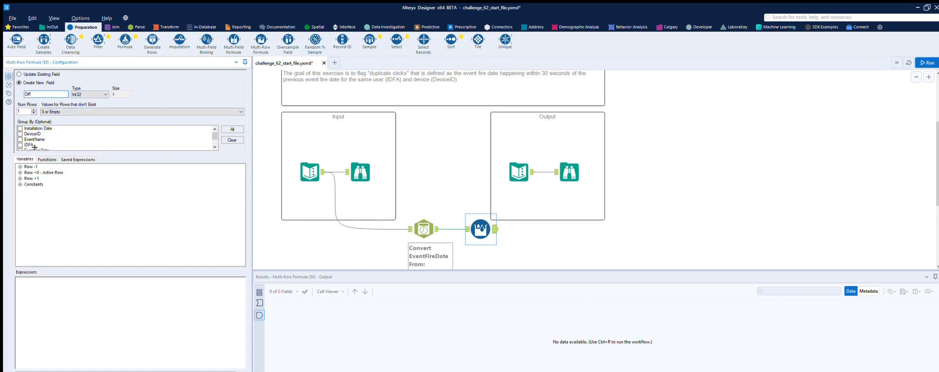
pyautogui.scroll(-2, 26, 129)
pyautogui.click(20, 133)
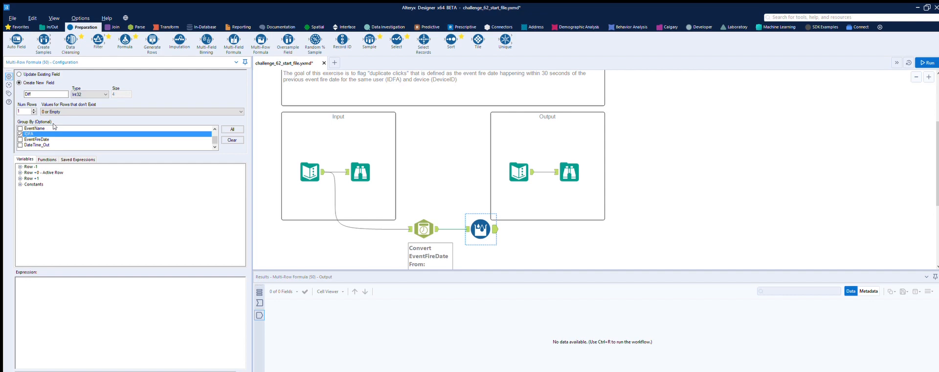
# Insert the DateTimeDiff function into the Multi-Row Formula expression, clearing the stray [DateTime_Out] variable and the dt1 placeholder
pyautogui.click(20, 173)
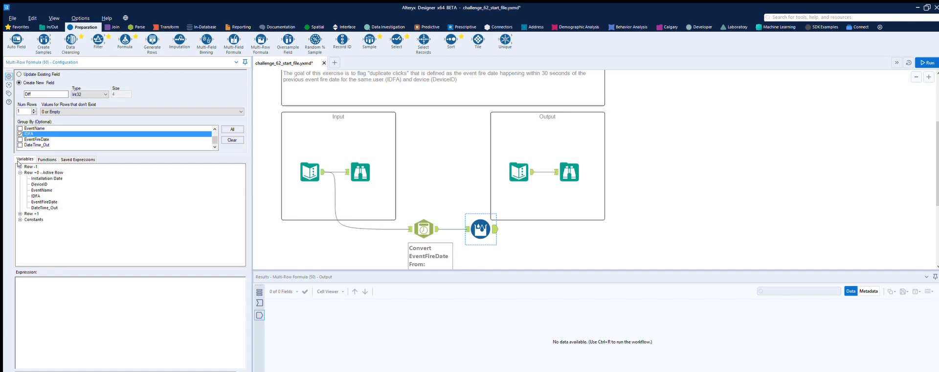
pyautogui.doubleClick(44, 207)
pyautogui.click(47, 159)
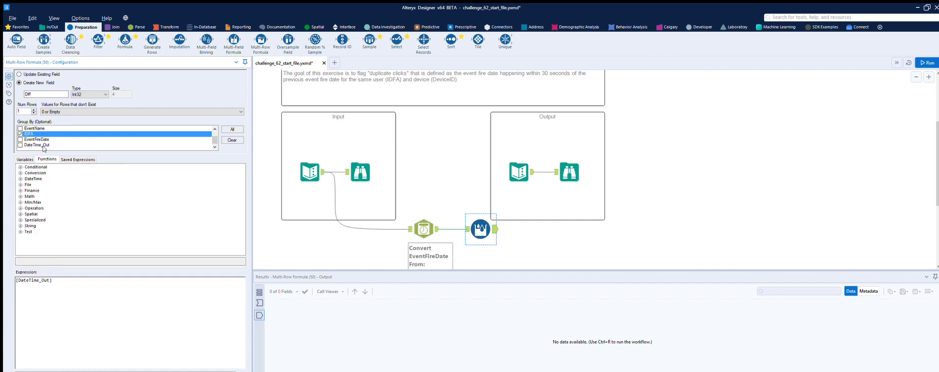
pyautogui.click(21, 178)
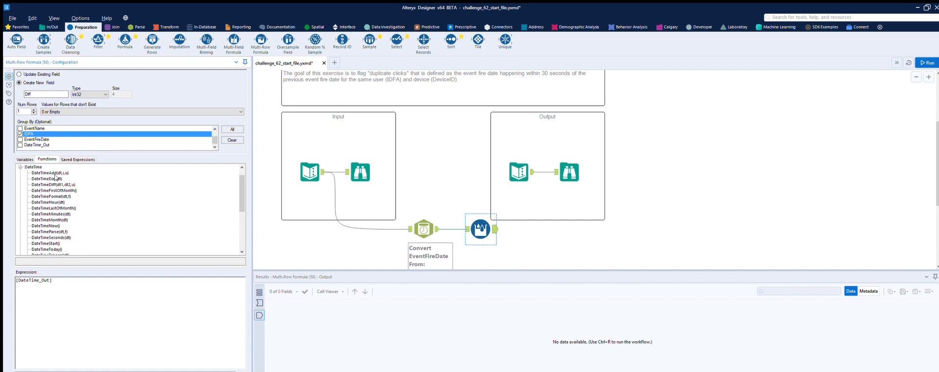
pyautogui.click(40, 184)
pyautogui.doubleClick(40, 184)
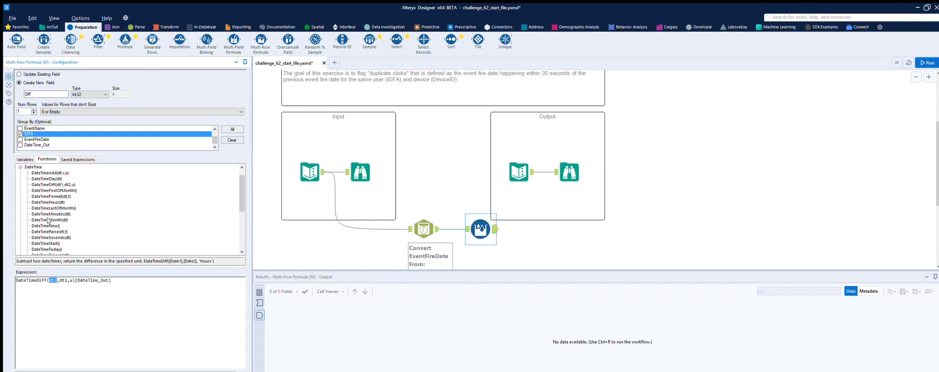
pyautogui.doubleClick(92, 279)
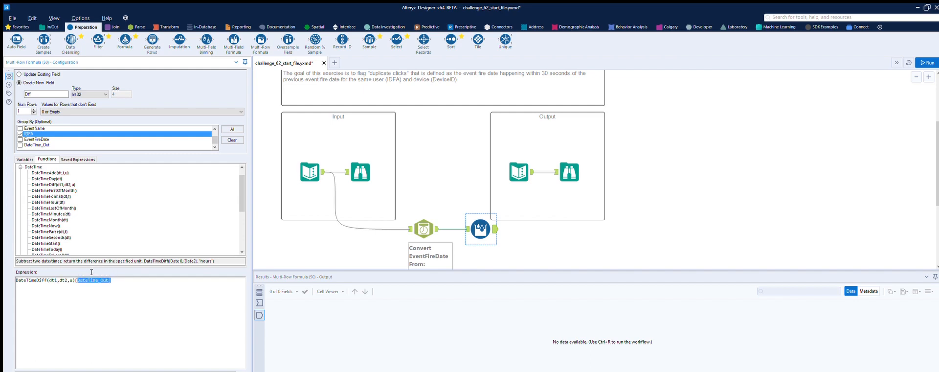
pyautogui.press('BackSpace')
pyautogui.press('BackSpace')
pyautogui.press('BackSpace')
pyautogui.press('BackSpace')
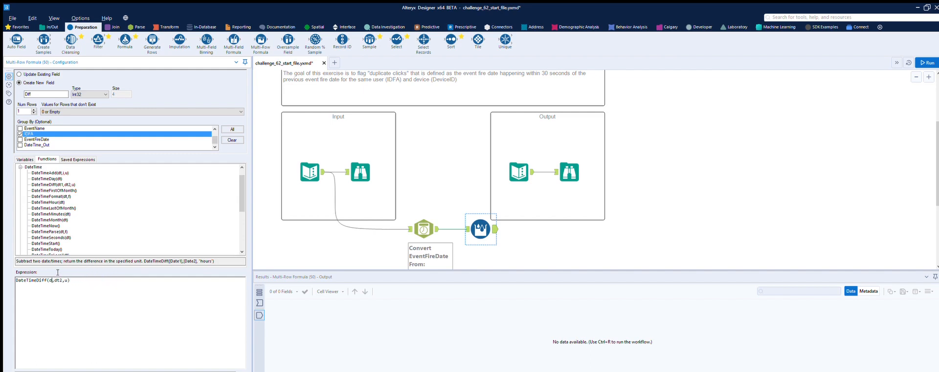
# Complete the DateTimeDiff arguments with [DateTime_Out], [Row-1:DateTime_Out] and 'Seconds'
pyautogui.click(25, 159)
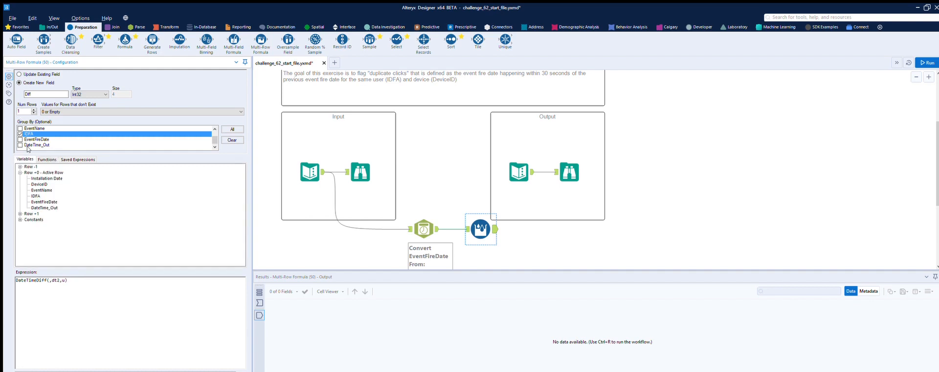
pyautogui.doubleClick(44, 207)
pyautogui.doubleClick(93, 280)
pyautogui.click(20, 166)
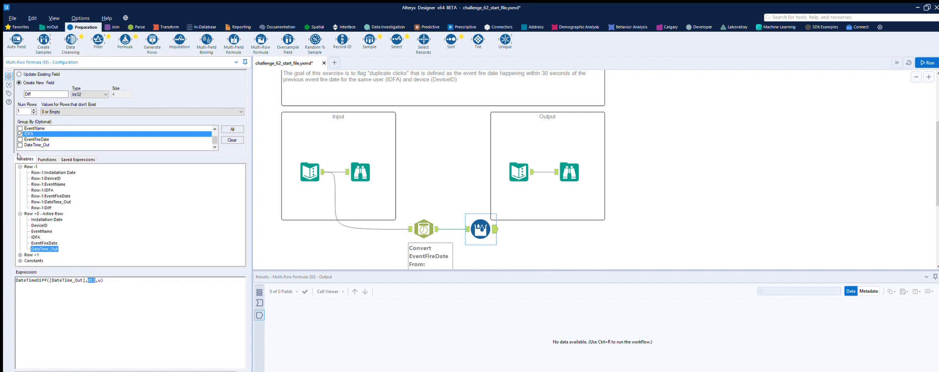
pyautogui.doubleClick(49, 201)
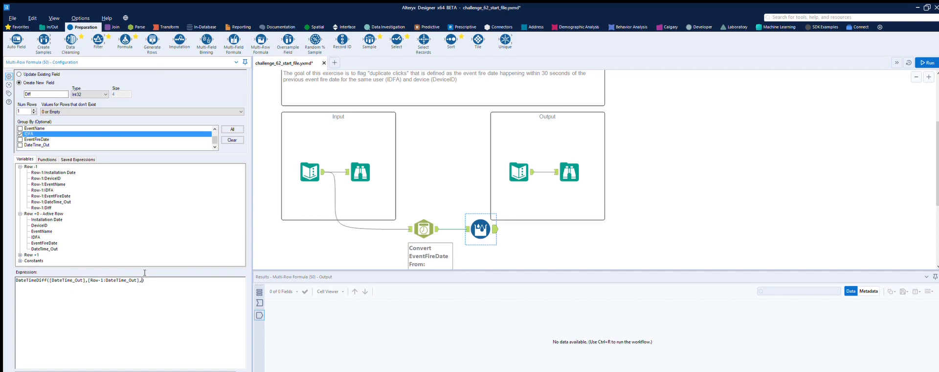
pyautogui.write("Seconds'")
pyautogui.click(142, 279)
pyautogui.write("'")
# Run the workflow and review the Diff values for all records in the Multi-Row Formula output
pyautogui.click(928, 64)
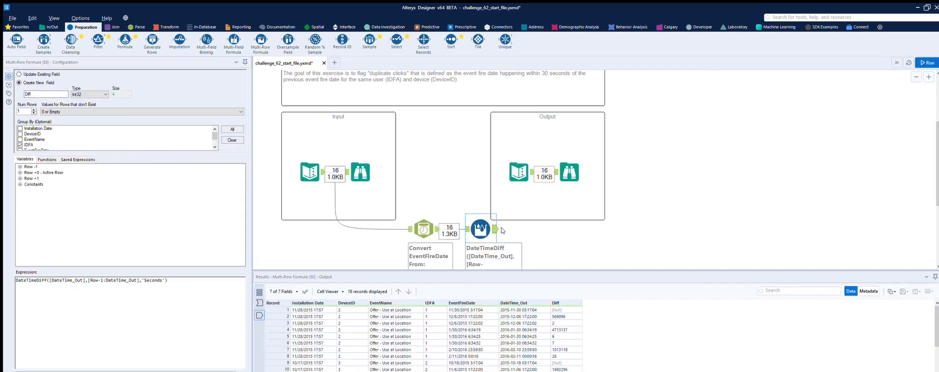
pyautogui.scroll(-2, 565, 307)
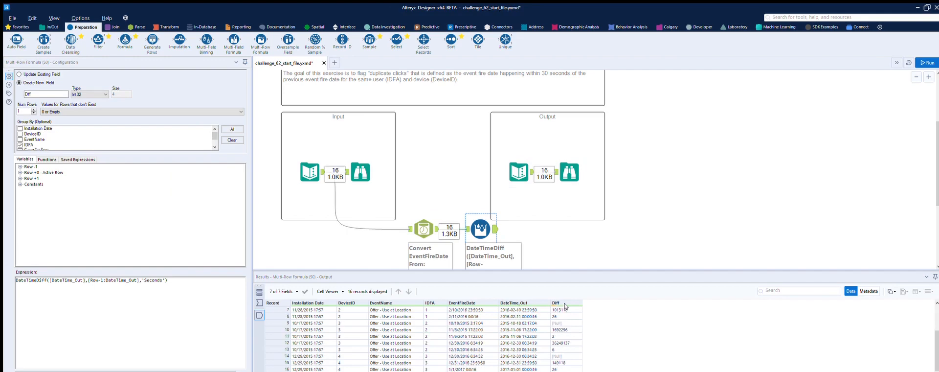
pyautogui.scroll(2, 565, 355)
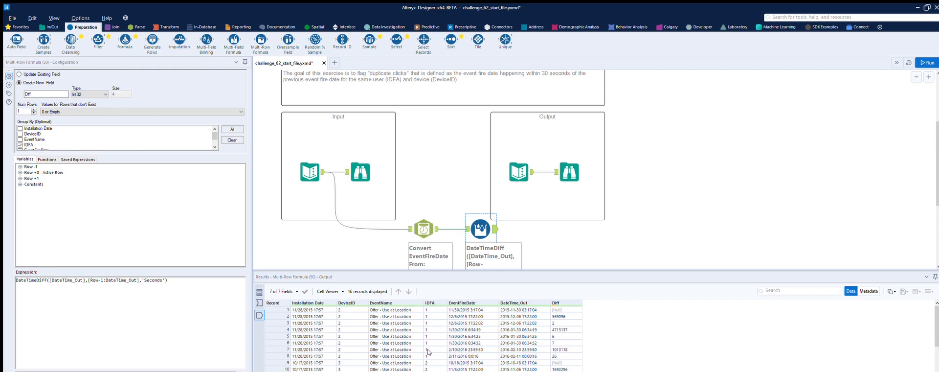
pyautogui.scroll(-2, 428, 351)
pyautogui.scroll(1, 562, 353)
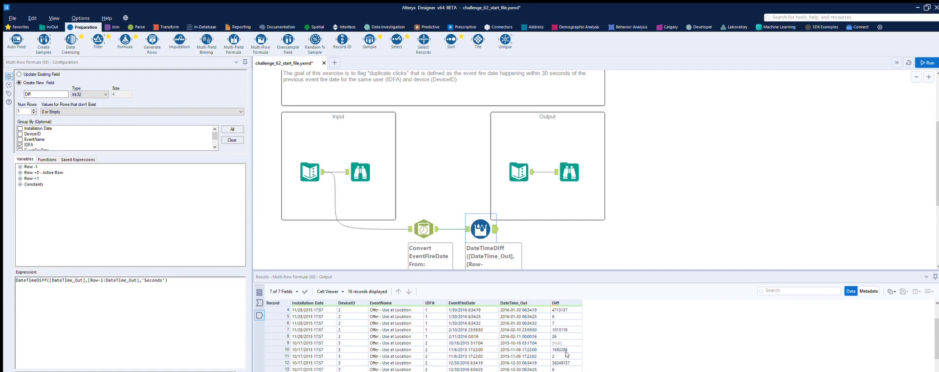
pyautogui.scroll(1, 561, 350)
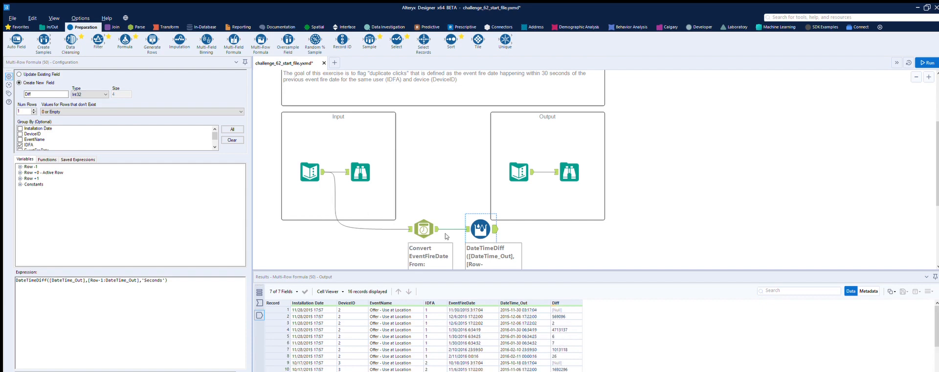
# Add a Formula tool after the Multi-Row Formula tool, with a new output column named DuplicateClick to match the expected output
pyautogui.moveTo(125, 40); pyautogui.dragTo(538, 228)
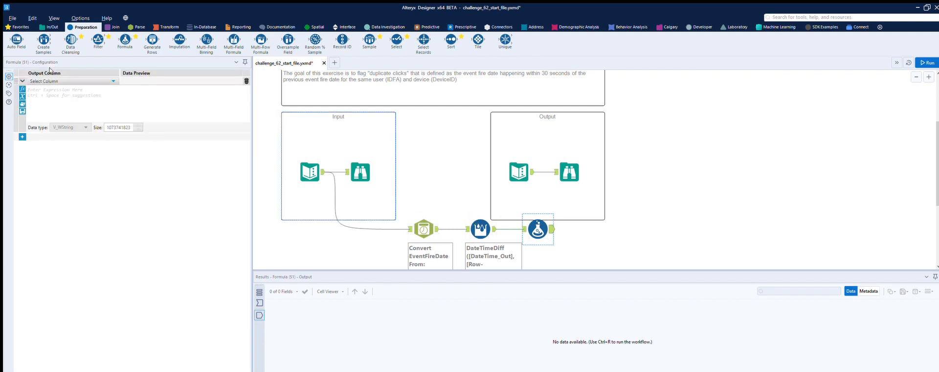
pyautogui.click(532, 163)
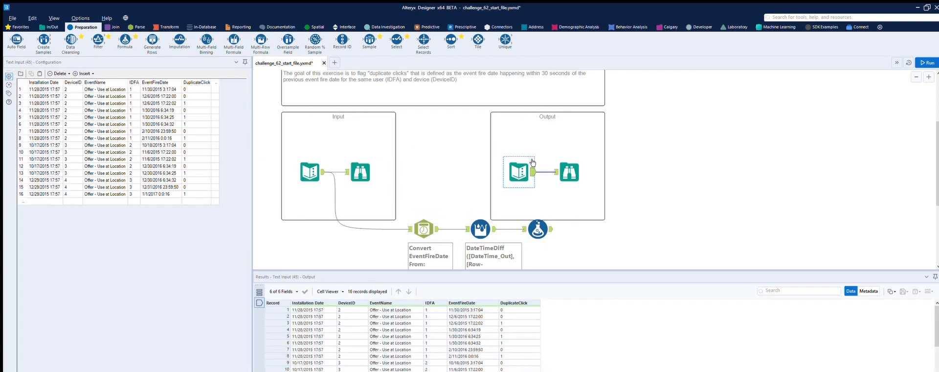
pyautogui.click(539, 226)
pyautogui.click(62, 78)
pyautogui.click(60, 80)
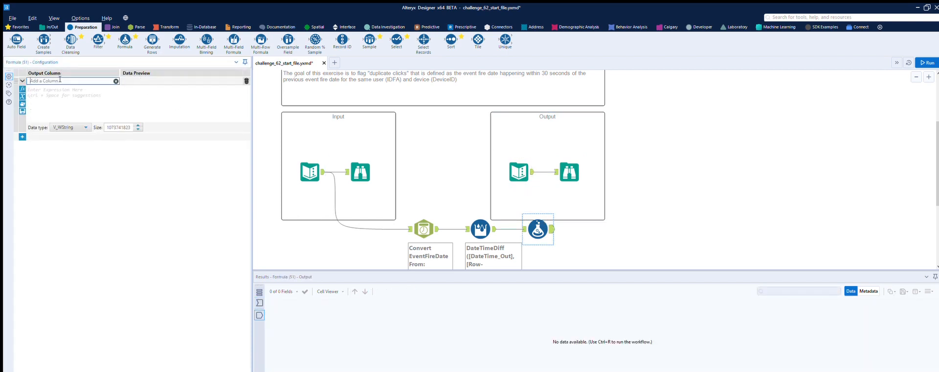
pyautogui.write('Duplicate Click')
pyautogui.hotkey('ctrl', 'a')
pyautogui.hotkey('ctrl', 'Left')
pyautogui.press('Tab')
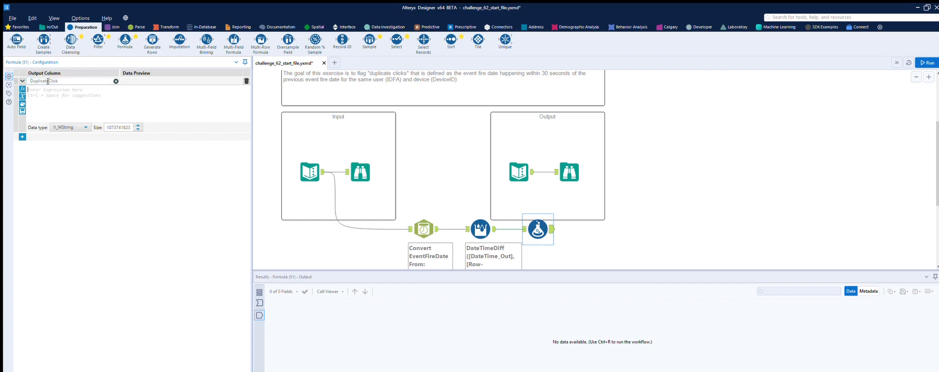
# Insert the conditional IF c THEN t ELSE f ENDIF template into the DuplicateClick expression
pyautogui.click(22, 88)
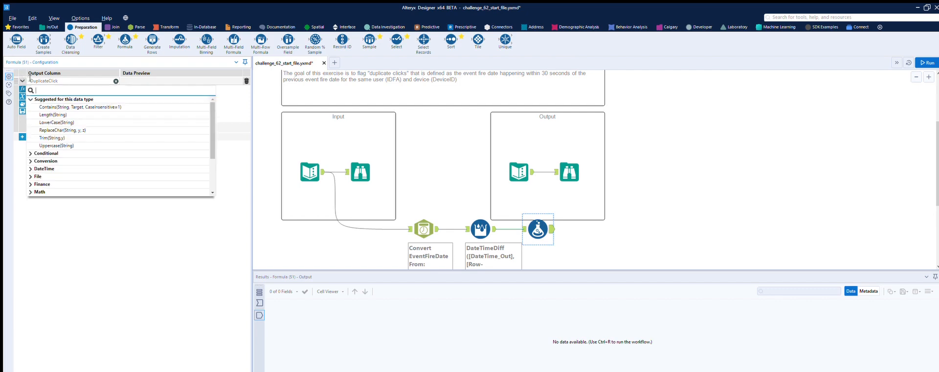
pyautogui.click(31, 152)
pyautogui.click(50, 104)
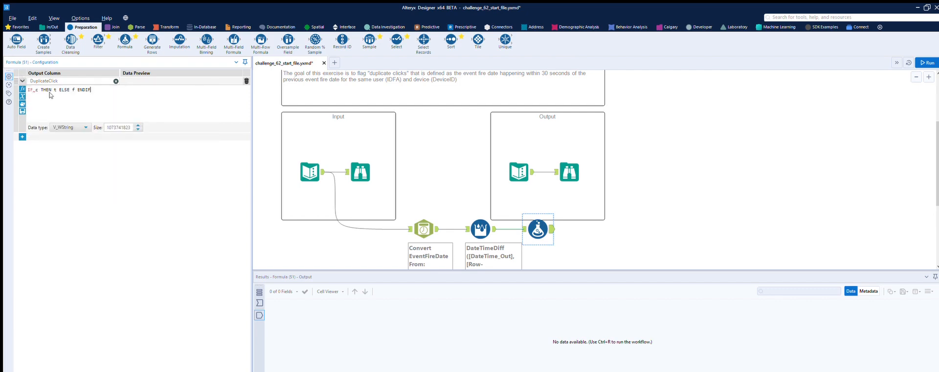
# Fill in the template so the DuplicateClick expression reads IF [Diff],30 THEN 1 ELSE 0 ENDIF
pyautogui.write('[')
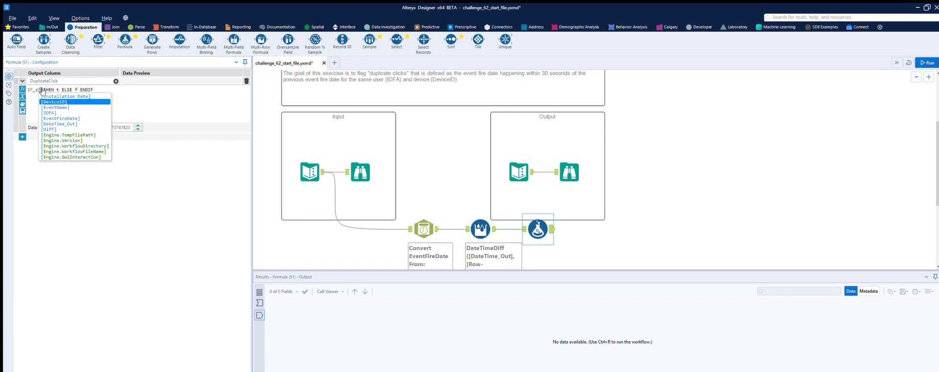
pyautogui.press('BackSpace')
pyautogui.press('BackSpace')
pyautogui.write('[')
pyautogui.press('Down')
pyautogui.press('Down')
pyautogui.press('Down')
pyautogui.press('Down')
pyautogui.press('Down')
pyautogui.press('Return')
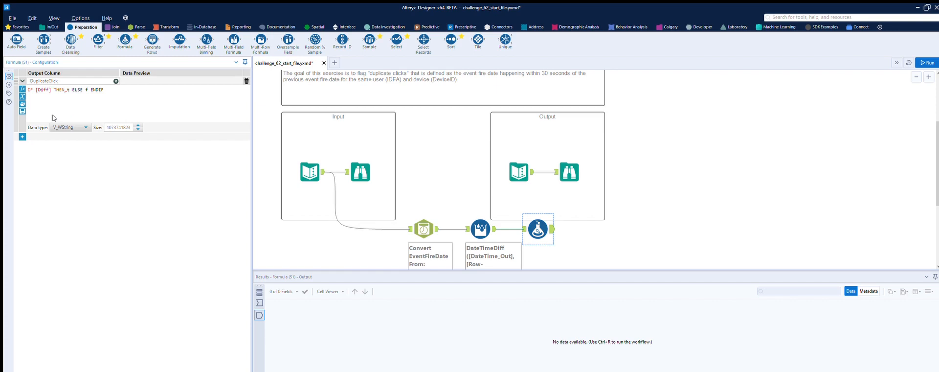
pyautogui.write(',30')
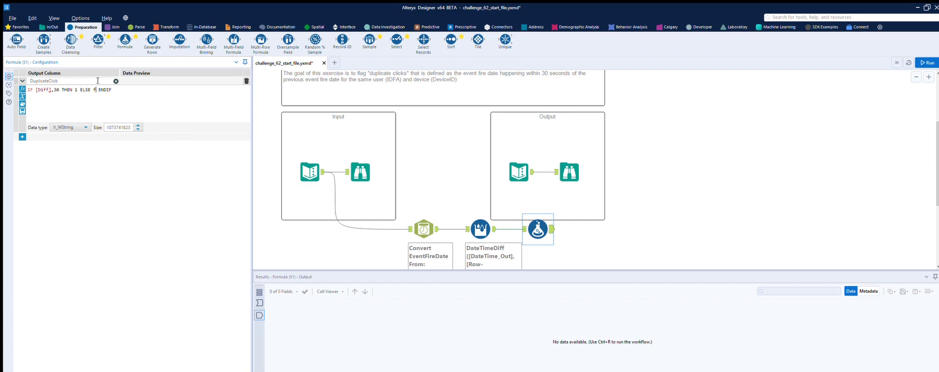
# Set the data type of DuplicateClick to Double and run the workflow
pyautogui.click(78, 127)
pyautogui.scroll(-2, 82, 160)
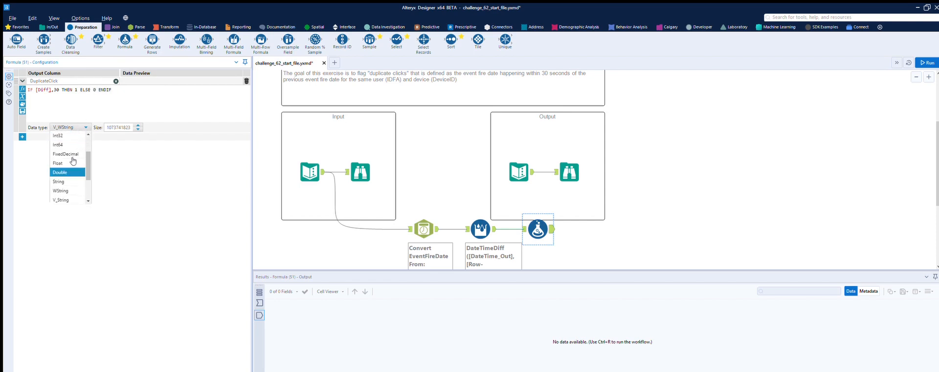
pyautogui.click(73, 162)
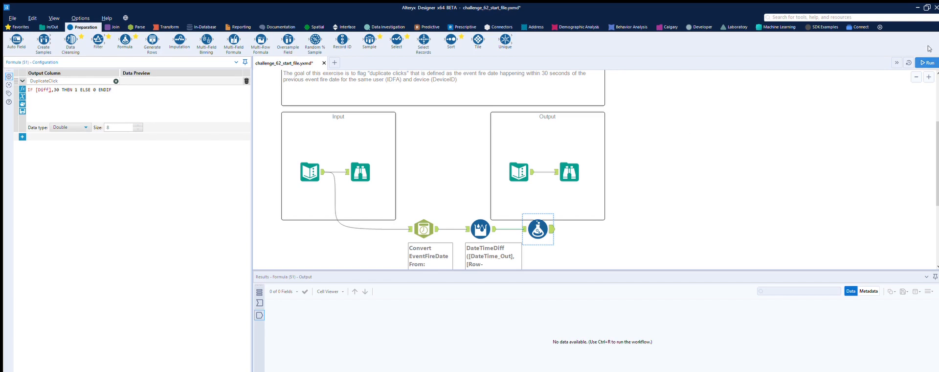
pyautogui.click(926, 62)
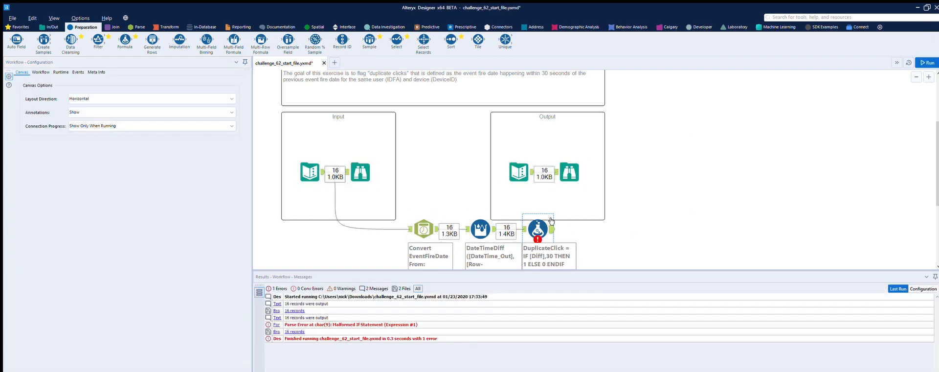
# Correct the condition in the DuplicateClick formula to [Diff]<30 and rerun the workflow
pyautogui.click(551, 221)
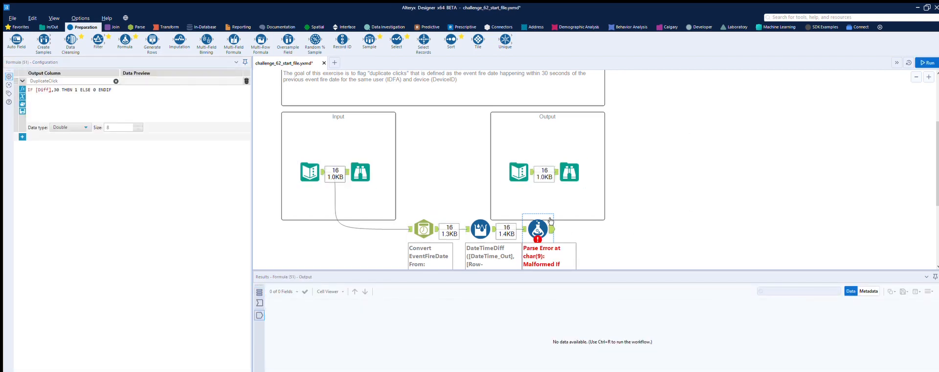
pyautogui.moveTo(541, 219); pyautogui.dragTo(559, 219)
pyautogui.scroll(-1, 559, 218)
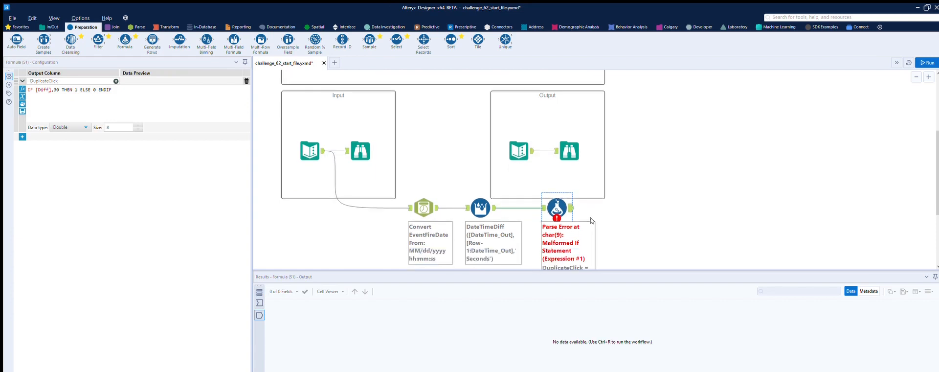
pyautogui.click(55, 93)
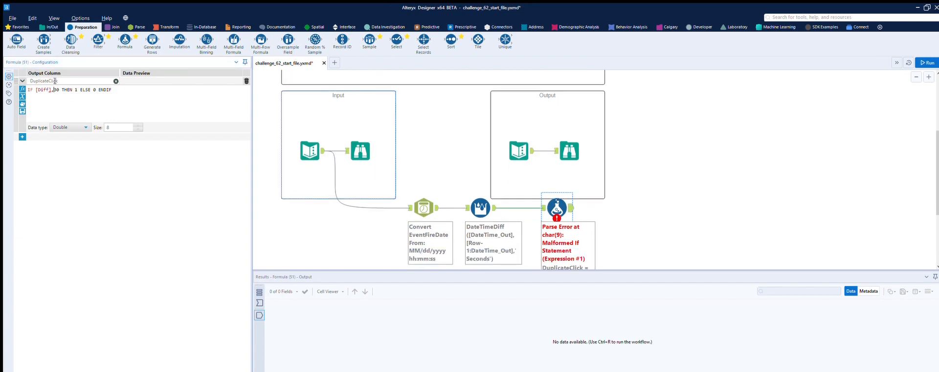
pyautogui.press('BackSpace')
pyautogui.write('<')
pyautogui.click(927, 62)
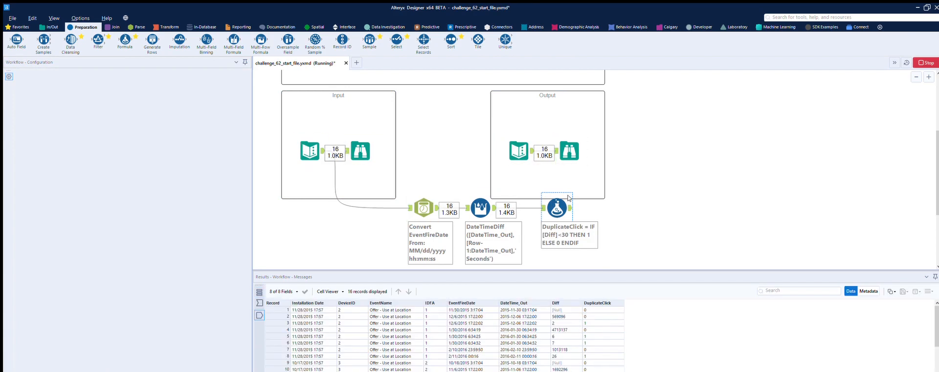
pyautogui.scroll(2, 597, 305)
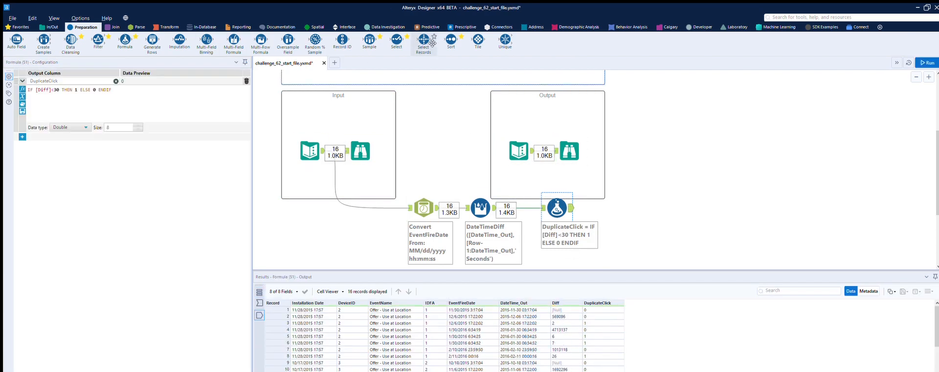
# Add a Select tool after the Formula tool and exclude the DateTime_Out and Diff fields
pyautogui.moveTo(396, 43); pyautogui.dragTo(628, 210)
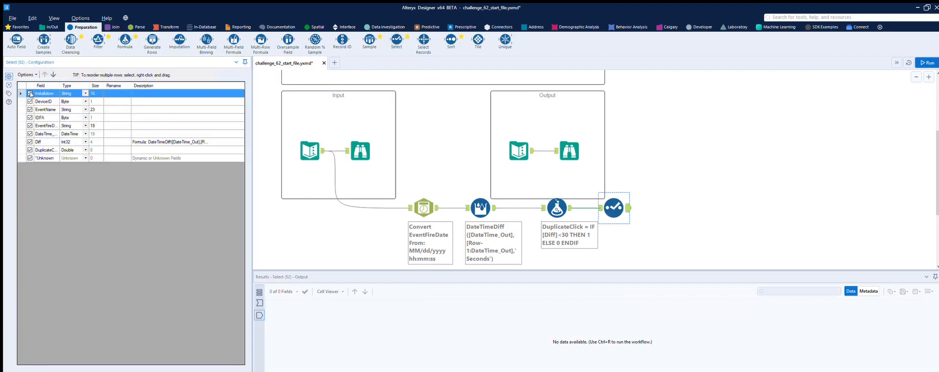
pyautogui.click(29, 133)
pyautogui.click(30, 141)
pyautogui.click(28, 141)
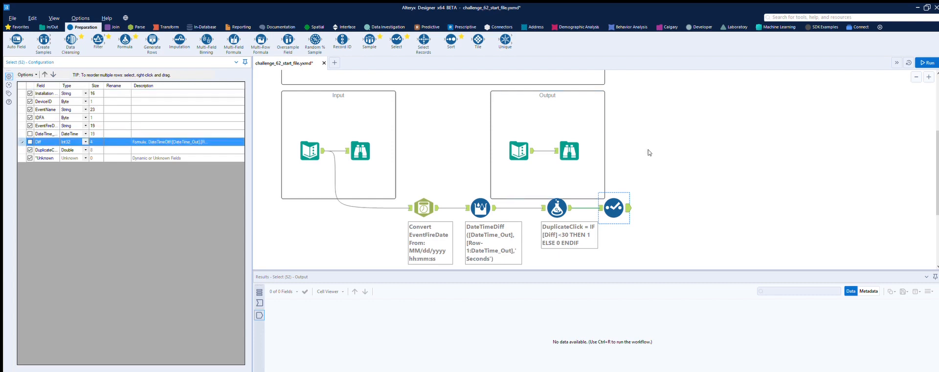
# Add a Browse tool after the Select tool and run the workflow
pyautogui.click(41, 27)
pyautogui.moveTo(16, 39); pyautogui.dragTo(679, 208)
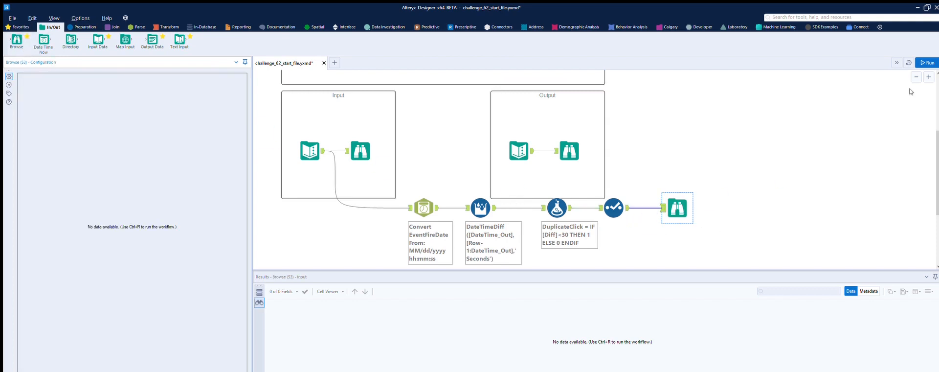
pyautogui.click(926, 63)
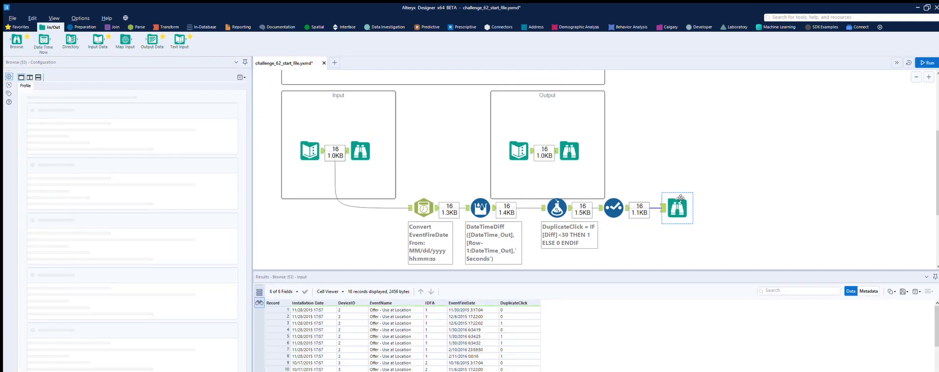
# Compare the records in the new Browse tool with those in the expected Output Browse tool
pyautogui.click(581, 151)
pyautogui.click(678, 208)
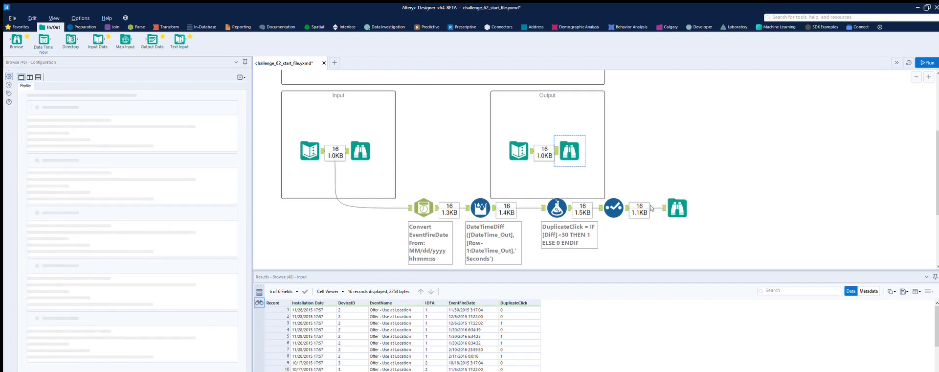
pyautogui.click(570, 144)
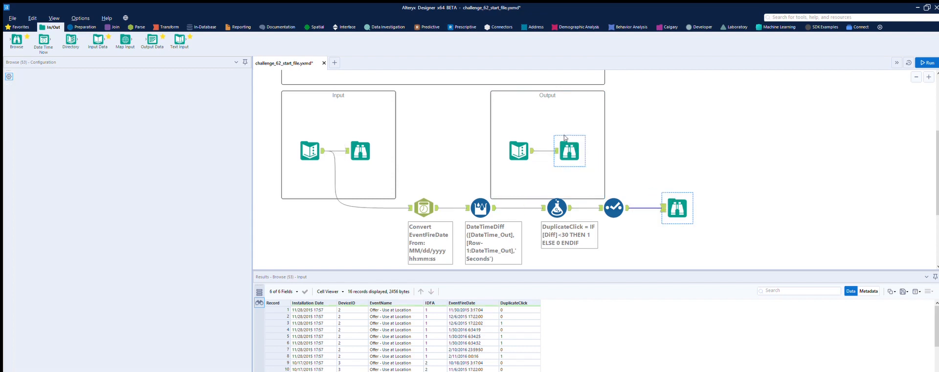
pyautogui.click(678, 208)
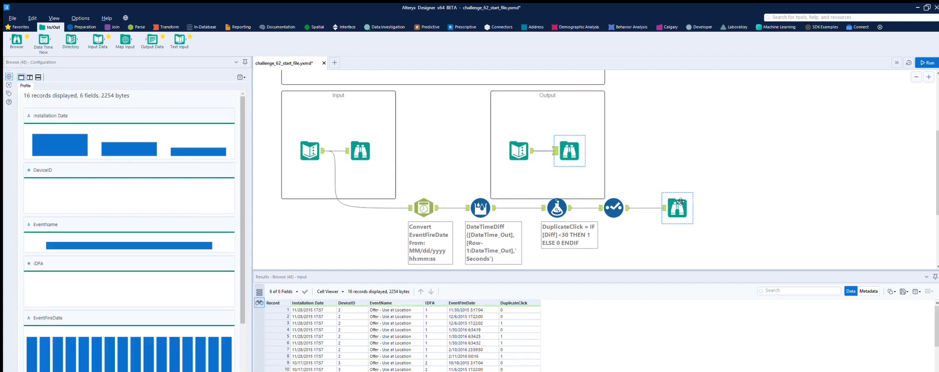